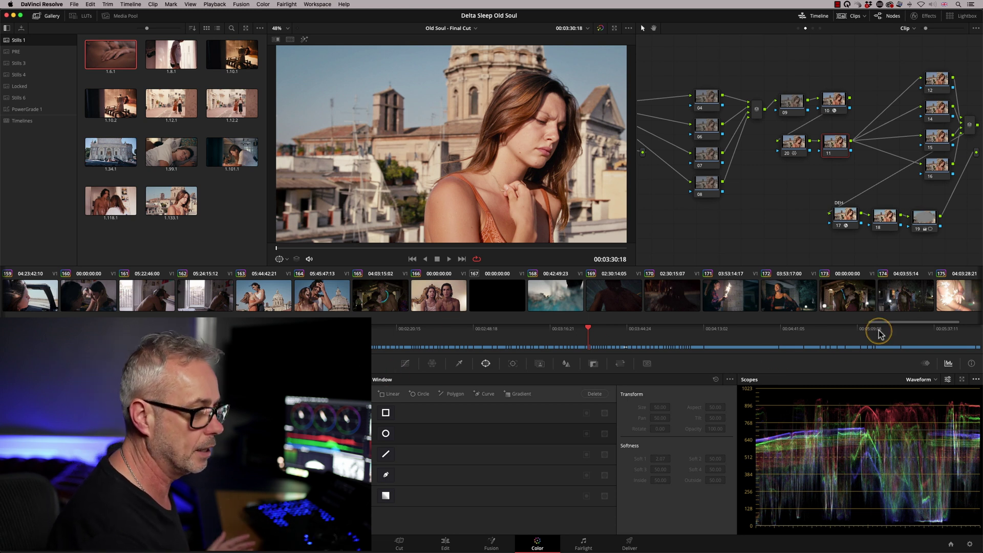
Open the full-screen Lightbox showing every timeline clip as a thumbnail grid.
drag(878, 326, 913, 334)
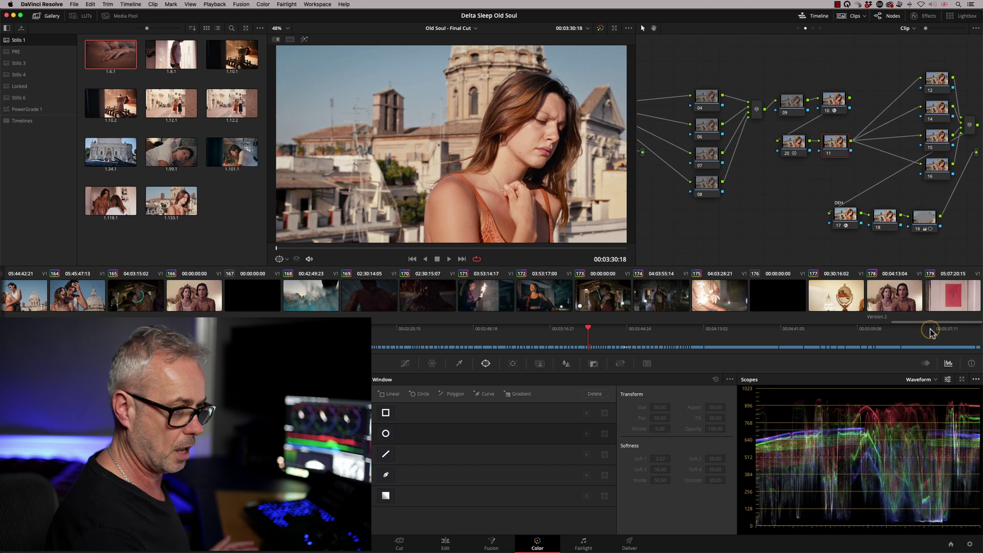
scroll(925, 329, left, 20)
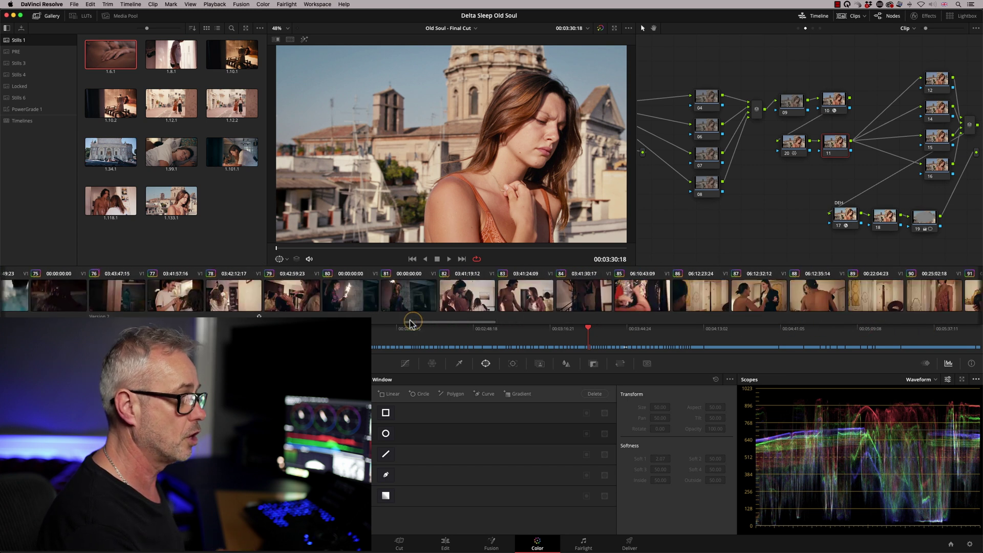
scroll(379, 337, right, 9)
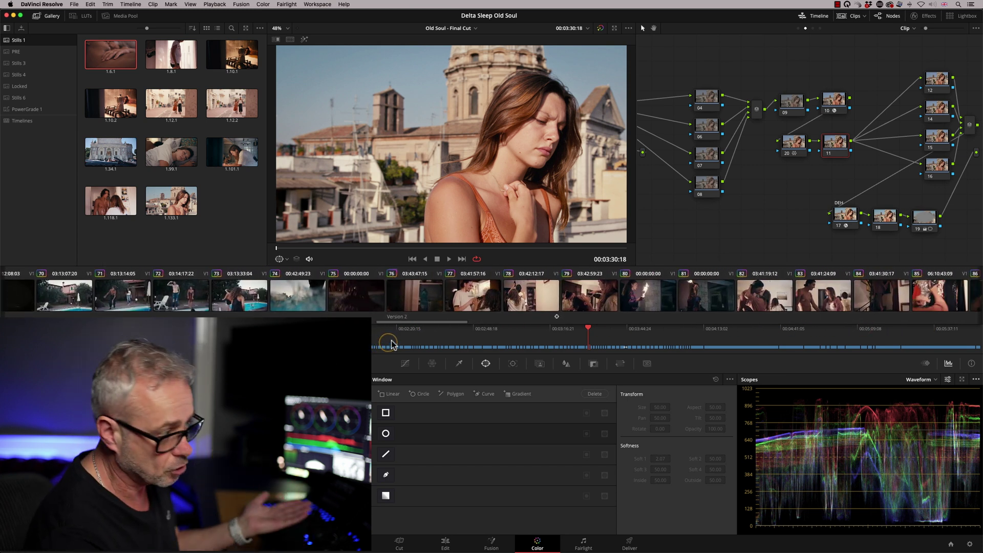
scroll(379, 337, left, 10)
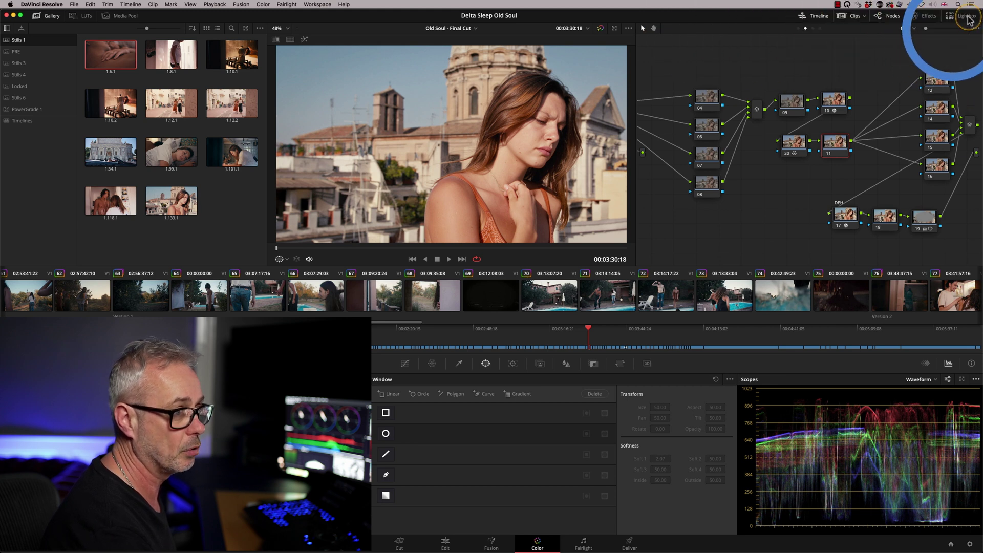
click(968, 17)
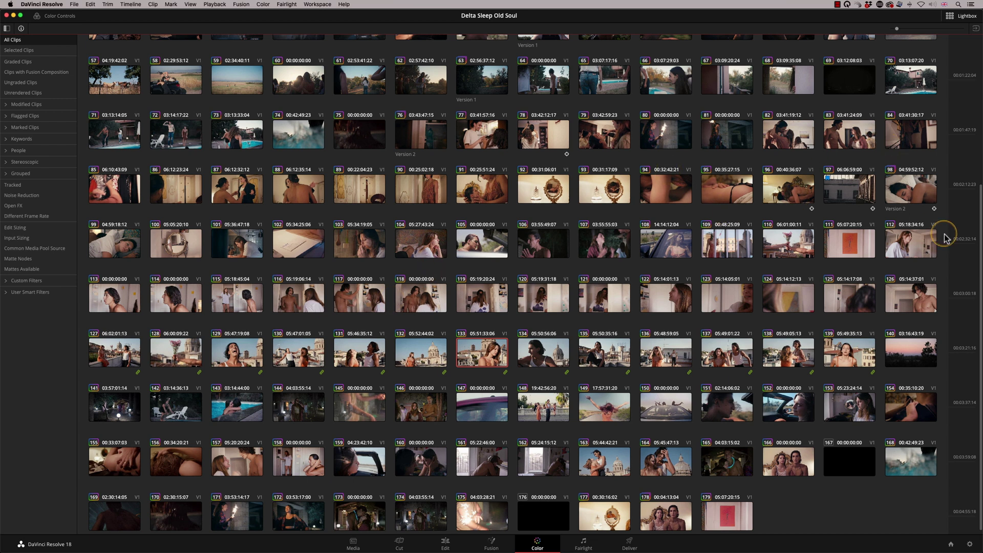
scroll(978, 234, up, 5)
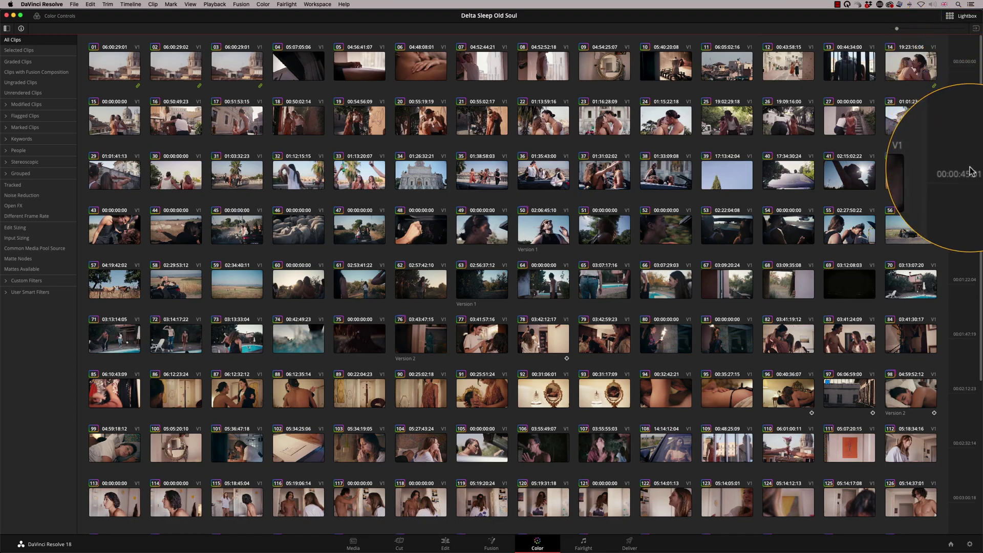
scroll(978, 82, down, 5)
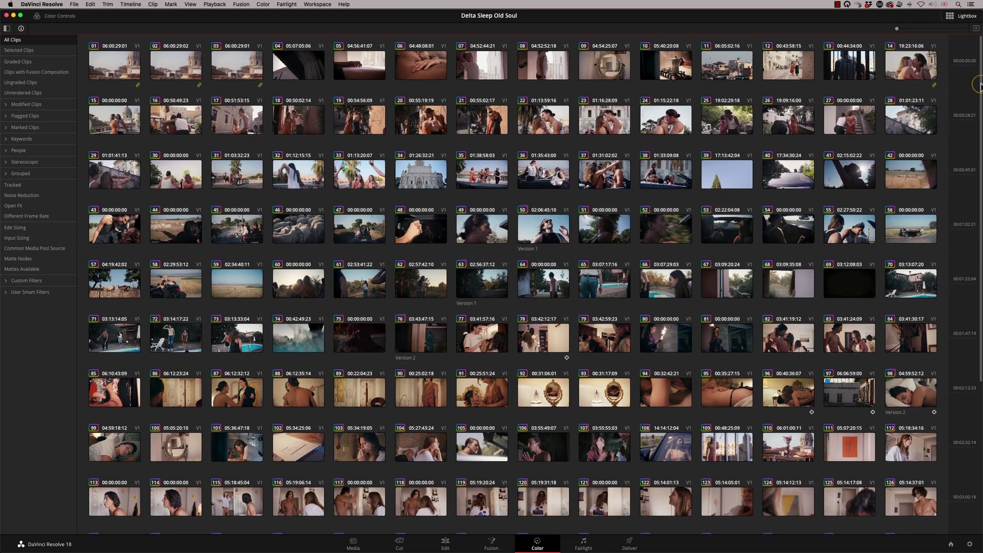
scroll(974, 269, up, 5)
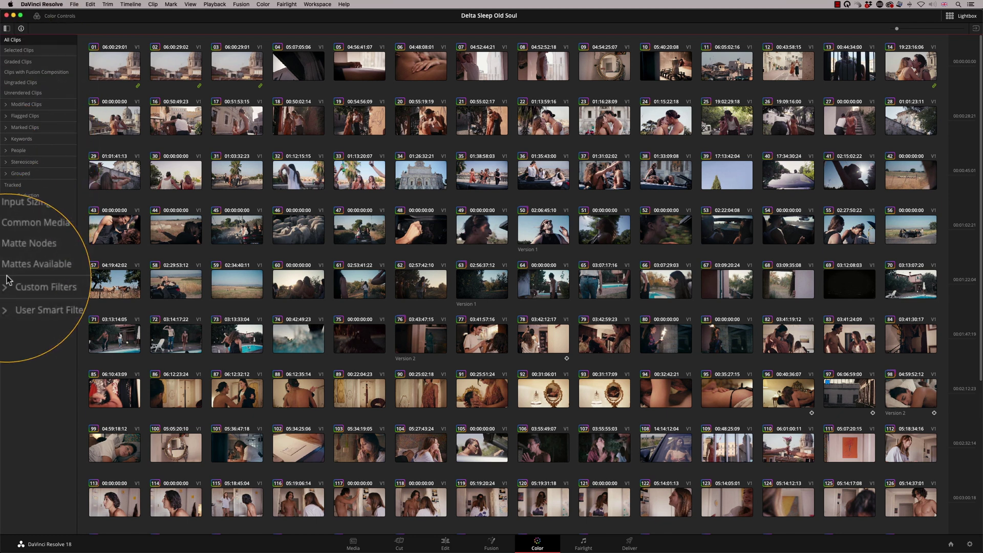
Toggle clip labels and the sidebar off and on, then shrink thumbnails to about 17 per row.
click(21, 29)
click(22, 29)
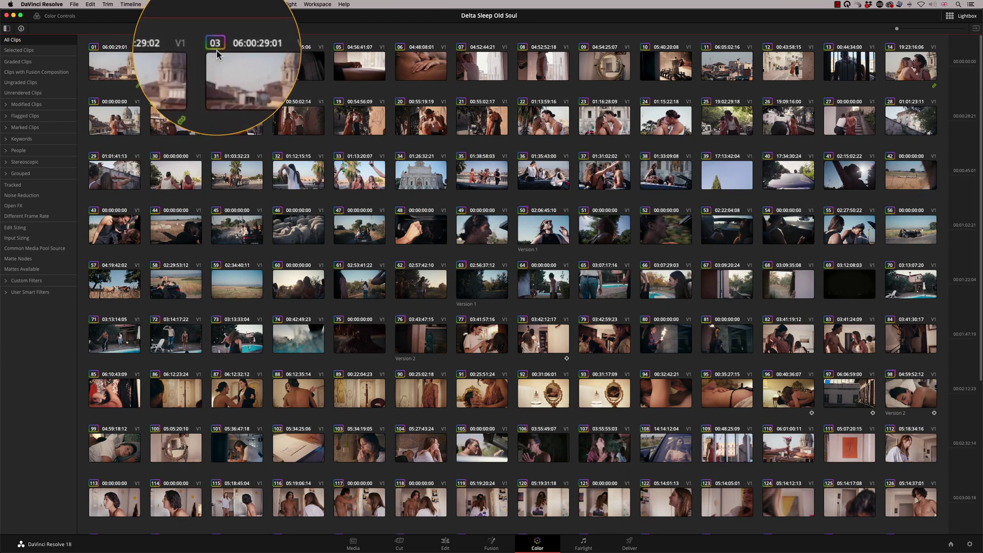
click(6, 29)
click(7, 29)
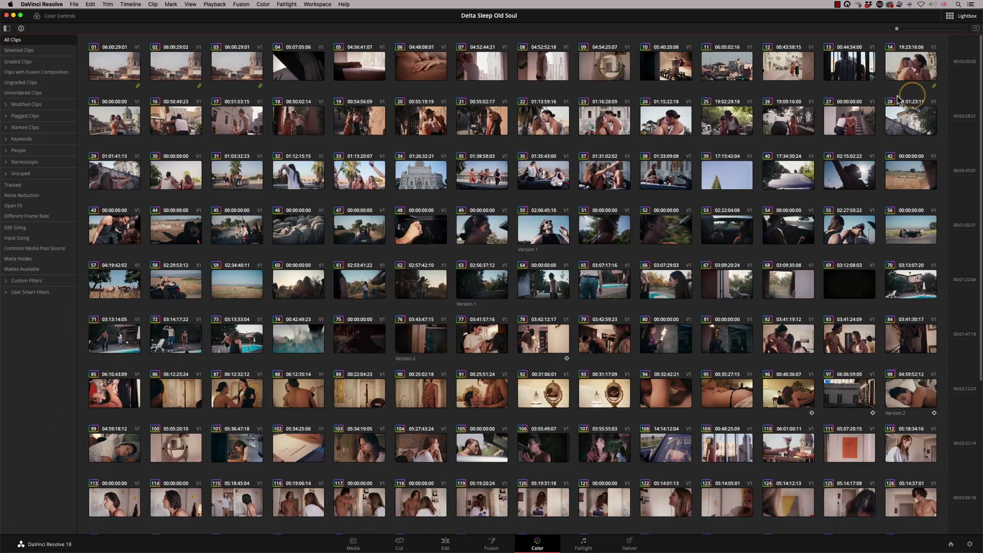
mouse_move(899, 33)
mouse_down()
mouse_move(934, 30)
mouse_move(894, 29)
mouse_up()
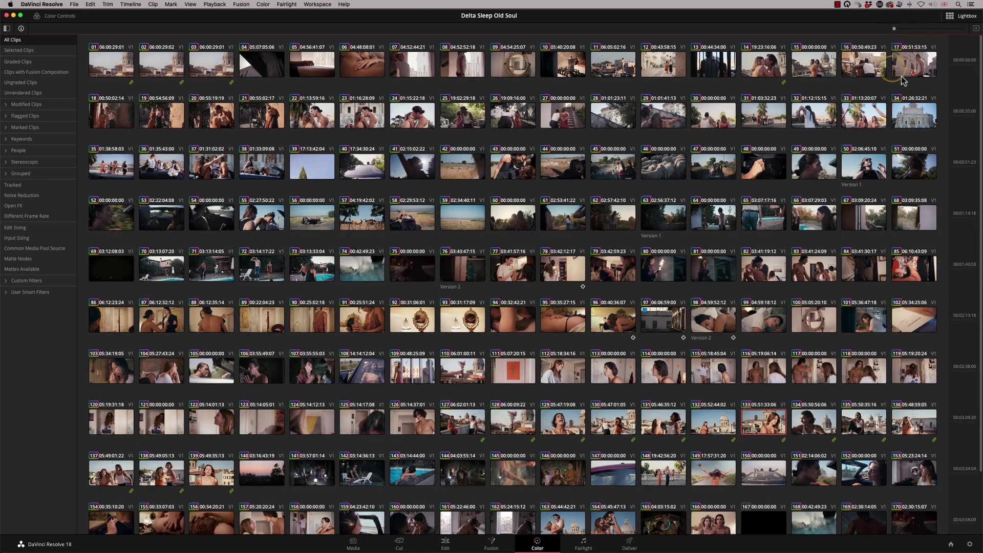
drag(975, 131, 978, 256)
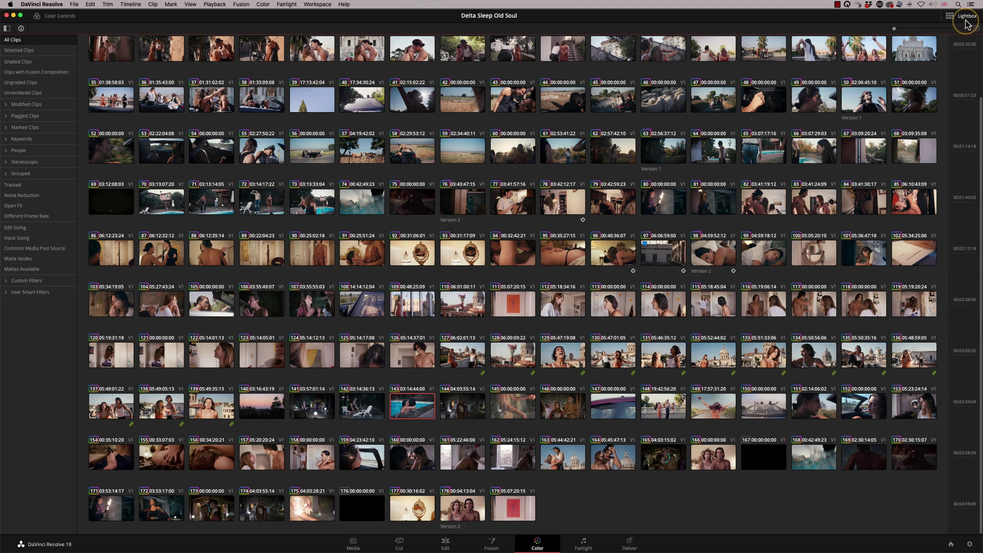
click(949, 19)
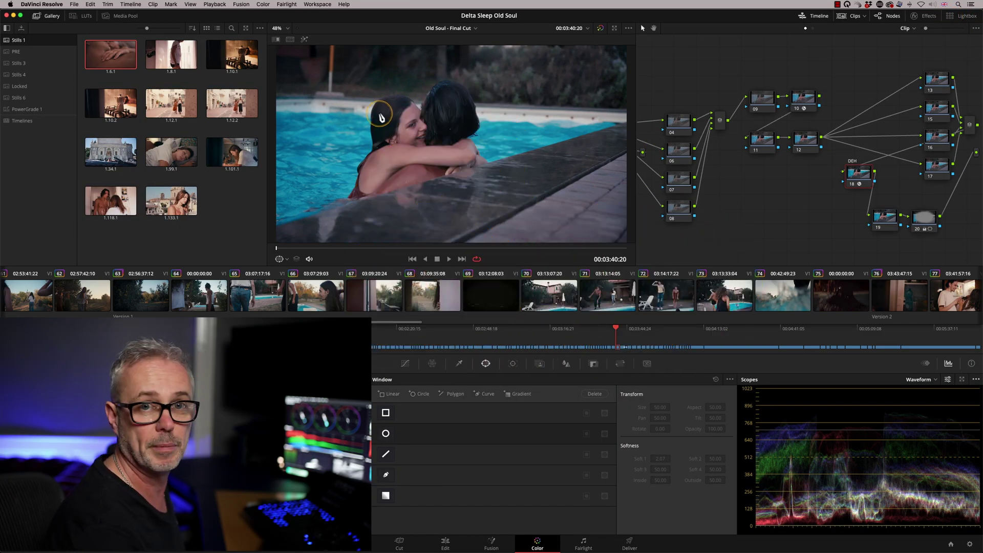
click(949, 20)
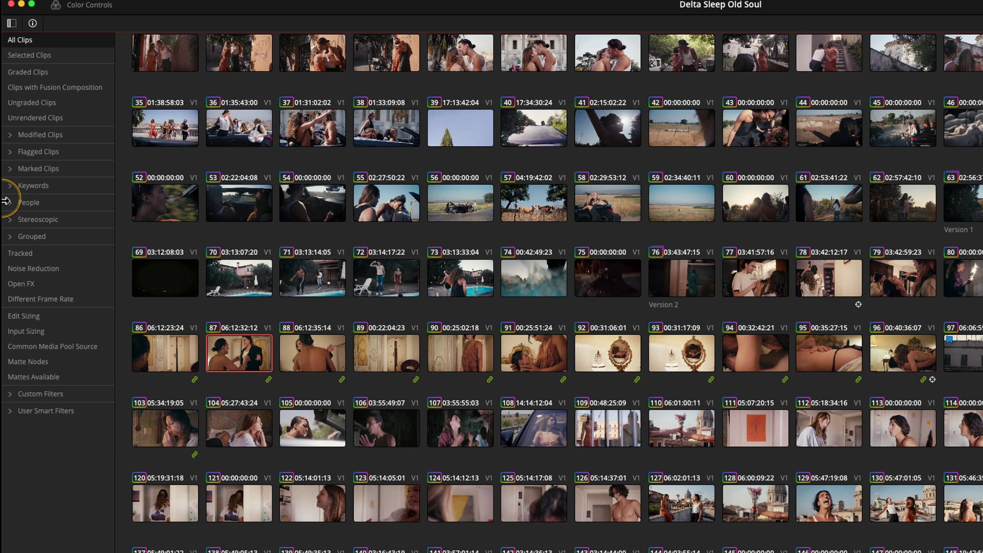
Filter the Lightbox by groups INT 01, INT 02, ROOF and NIGHT in turn, then return to All Clips.
click(10, 238)
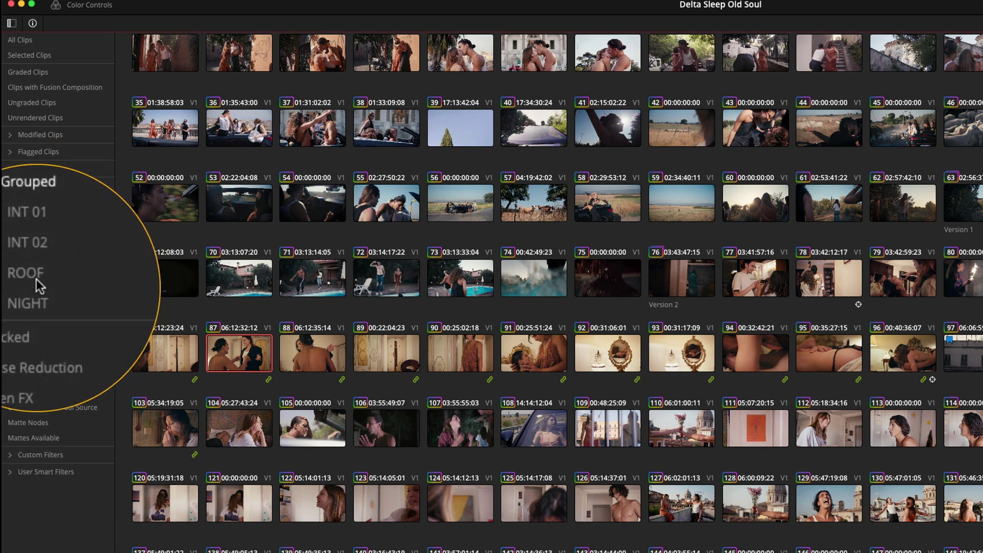
click(32, 253)
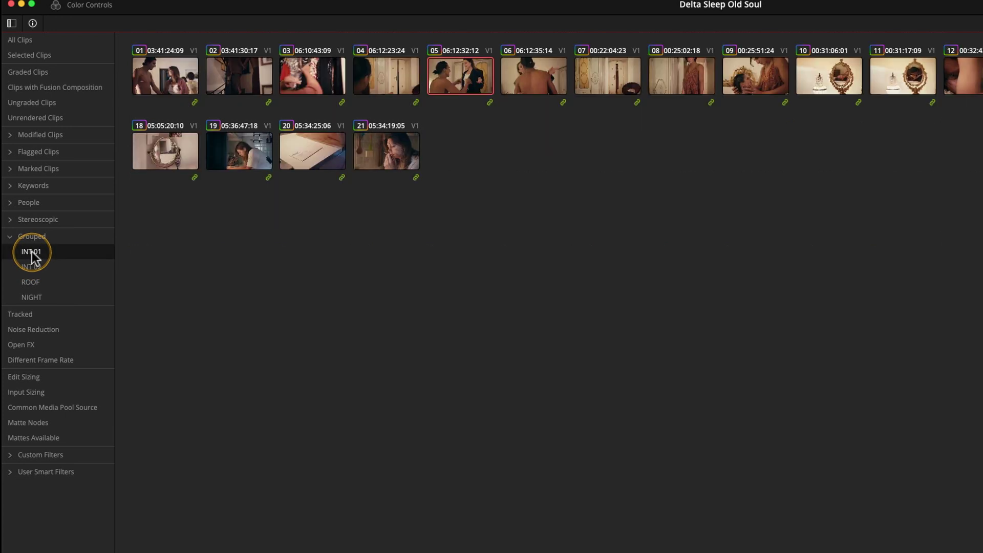
click(32, 267)
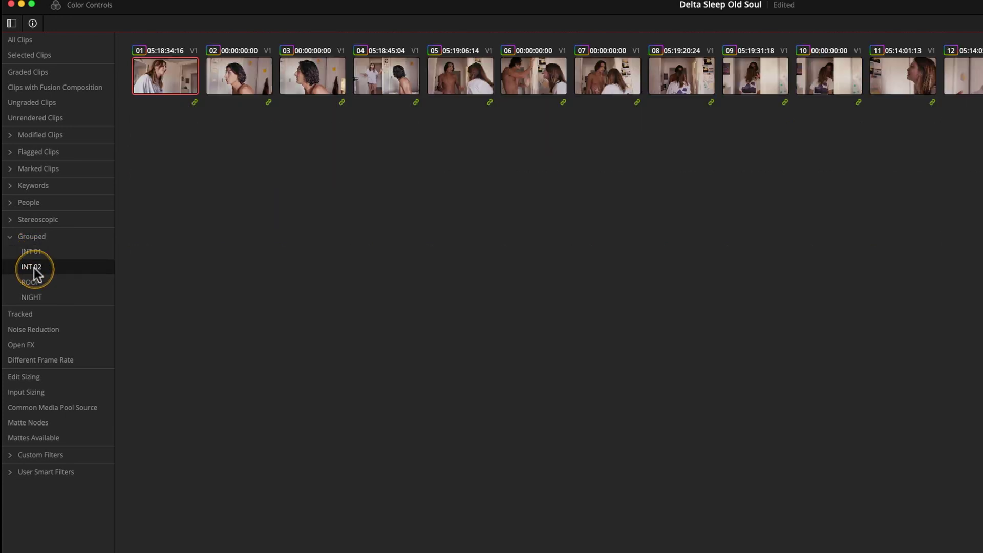
click(37, 283)
click(34, 298)
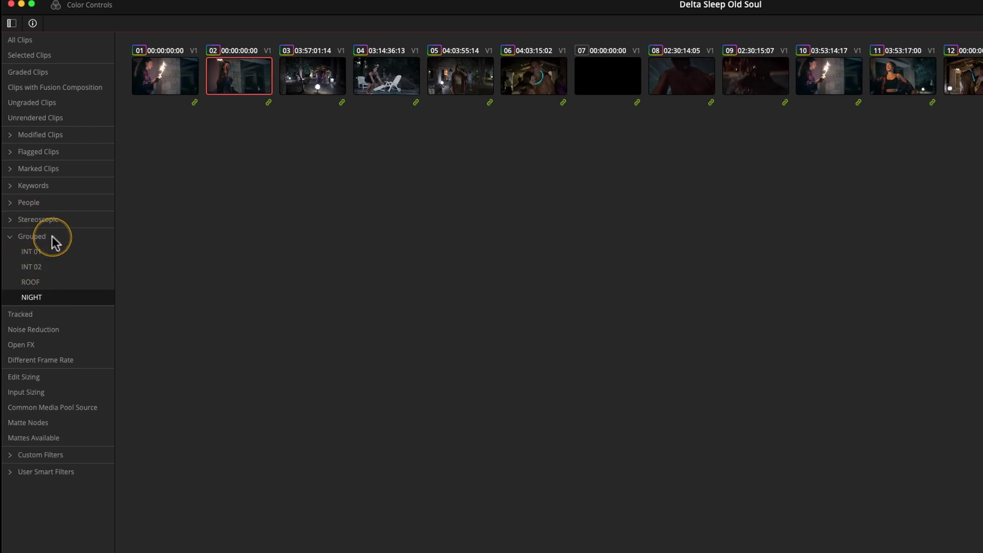
click(19, 41)
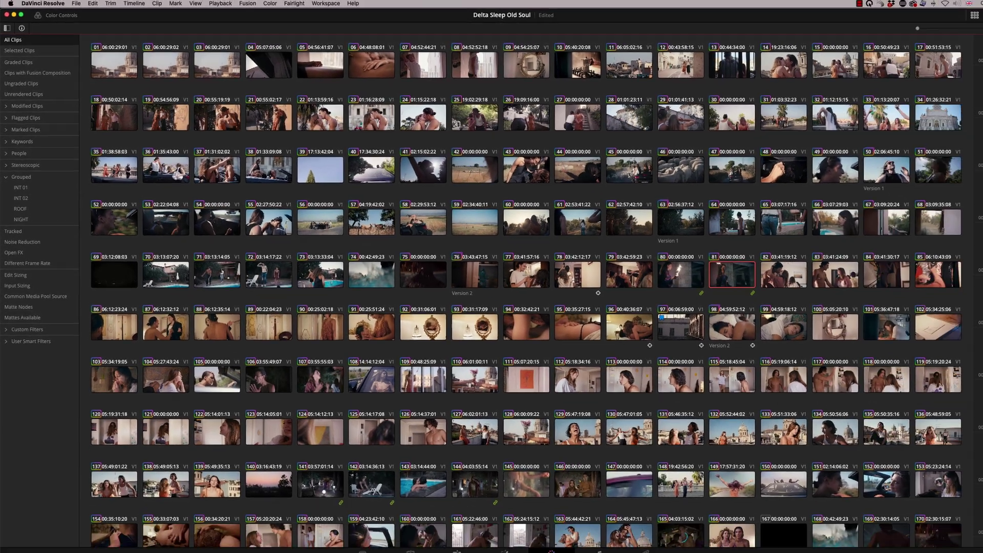
Add clips 72, 73 and 74 to the selected pool clips.
scroll(975, 252, down, 2)
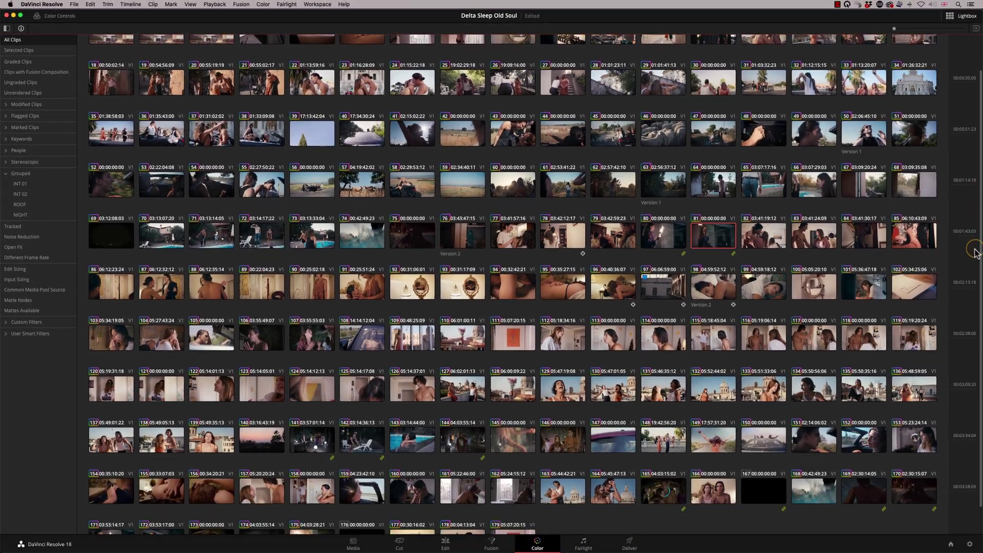
scroll(975, 253, down, 1)
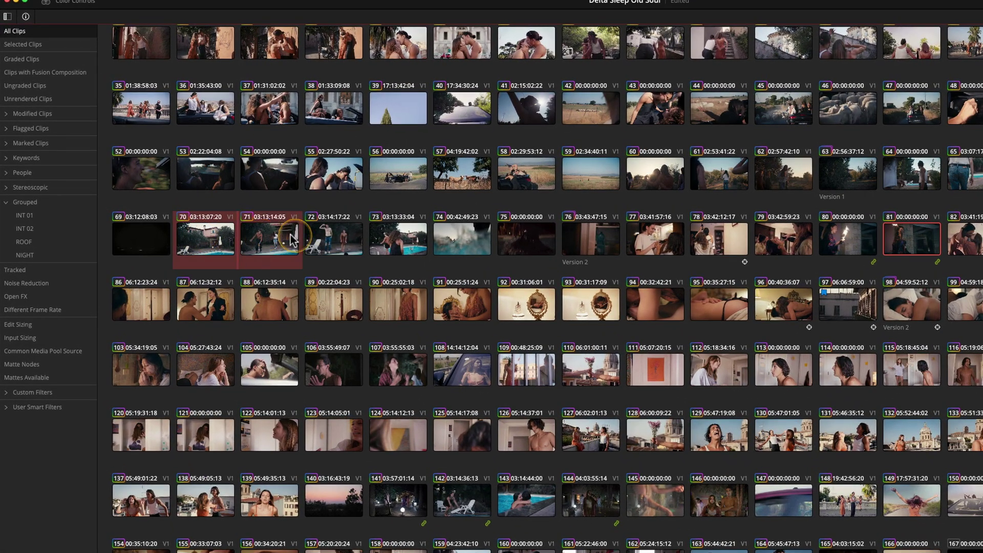
super+click(335, 237)
super+click(396, 239)
super+click(448, 241)
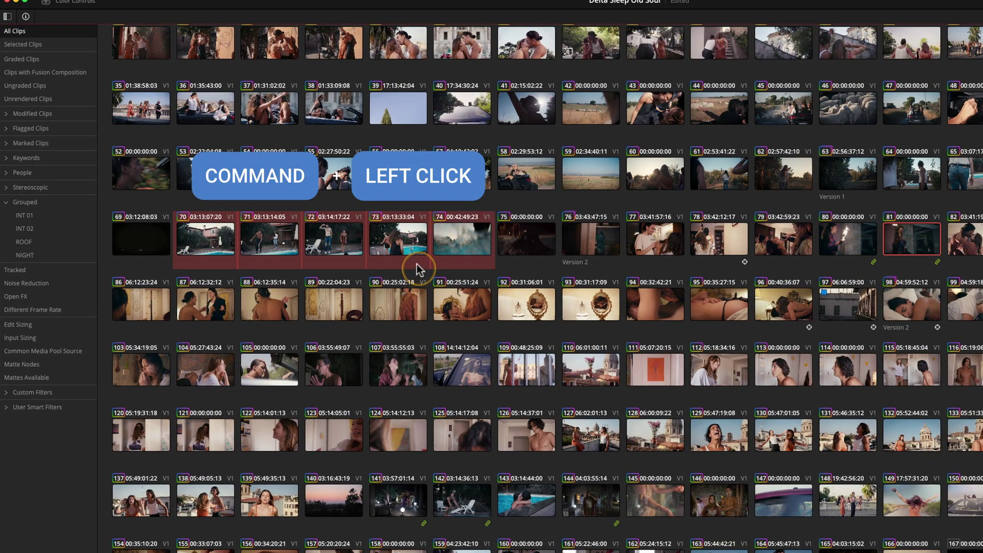
Put the selected pool clips 70–74 into a new group named POOL.
right_click(404, 246)
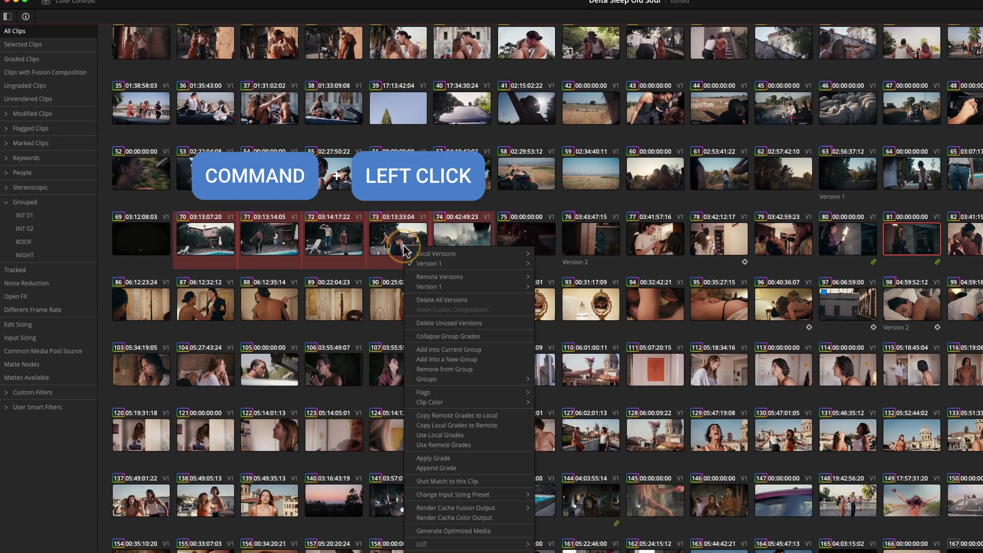
click(484, 359)
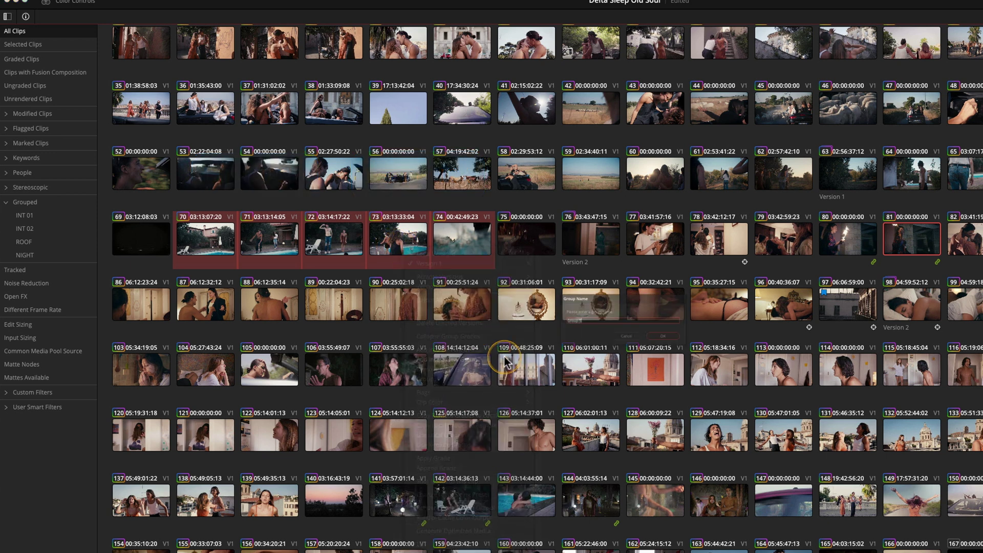
click(559, 413)
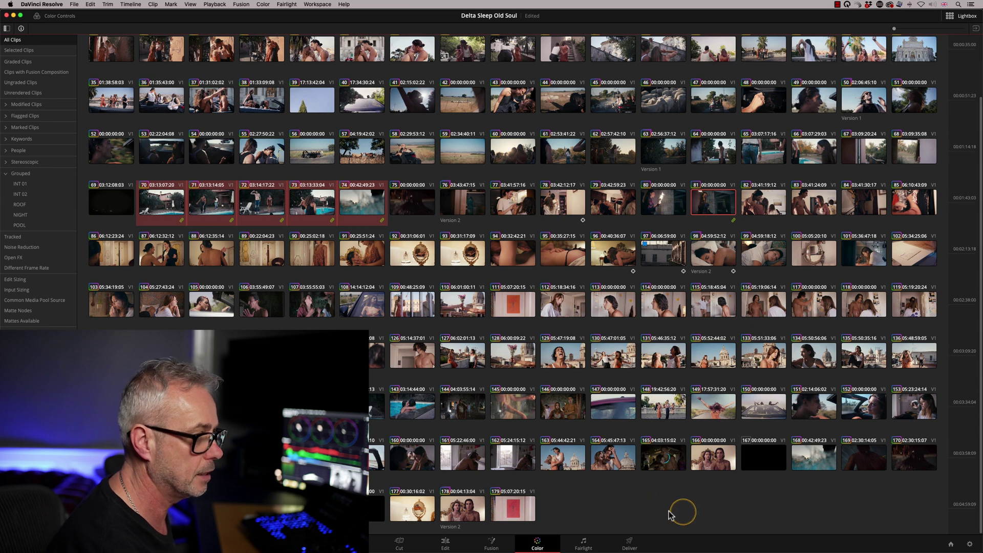
click(760, 306)
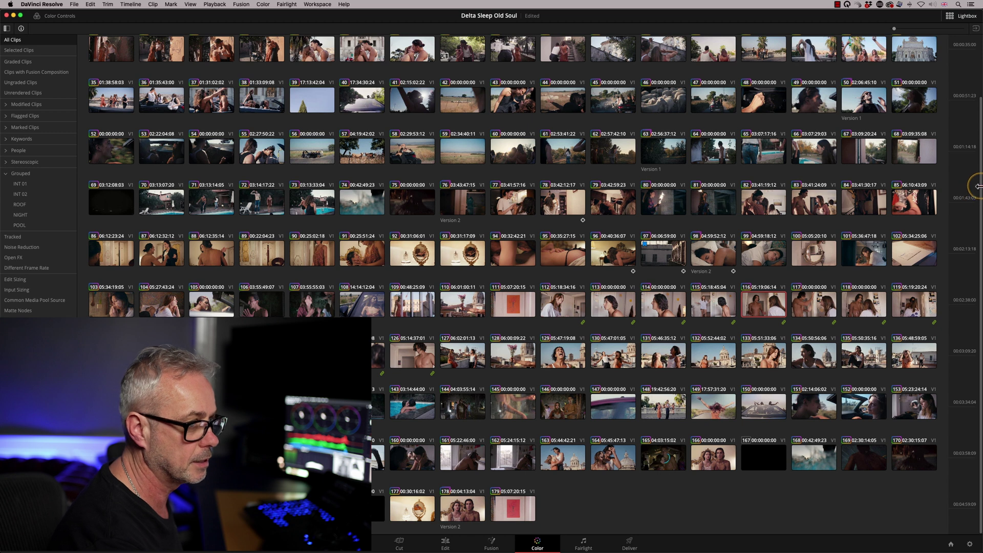
drag(978, 186, 978, 63)
drag(973, 102, 972, 200)
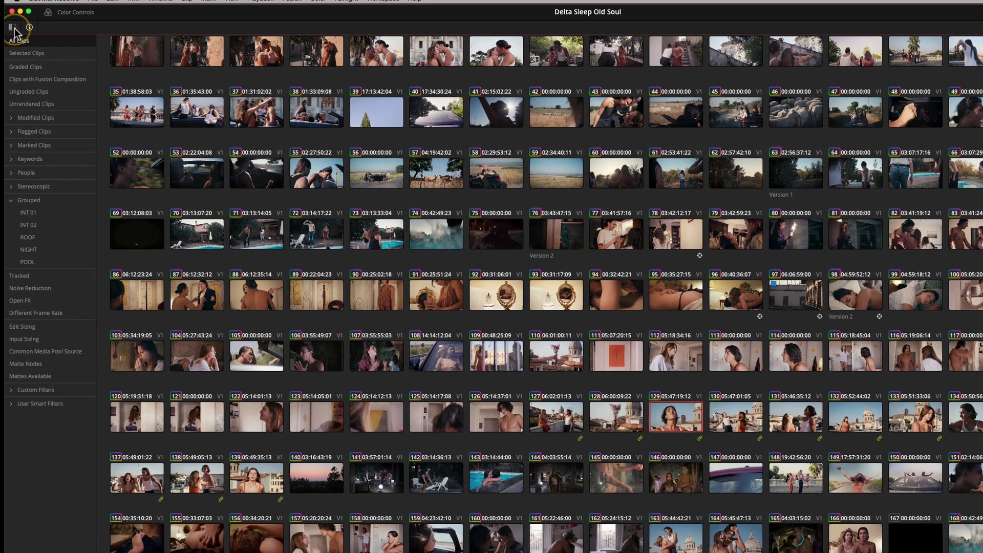
Hide the filter sidebar and clip info, and enlarge thumbnails to about 15 per row.
click(13, 28)
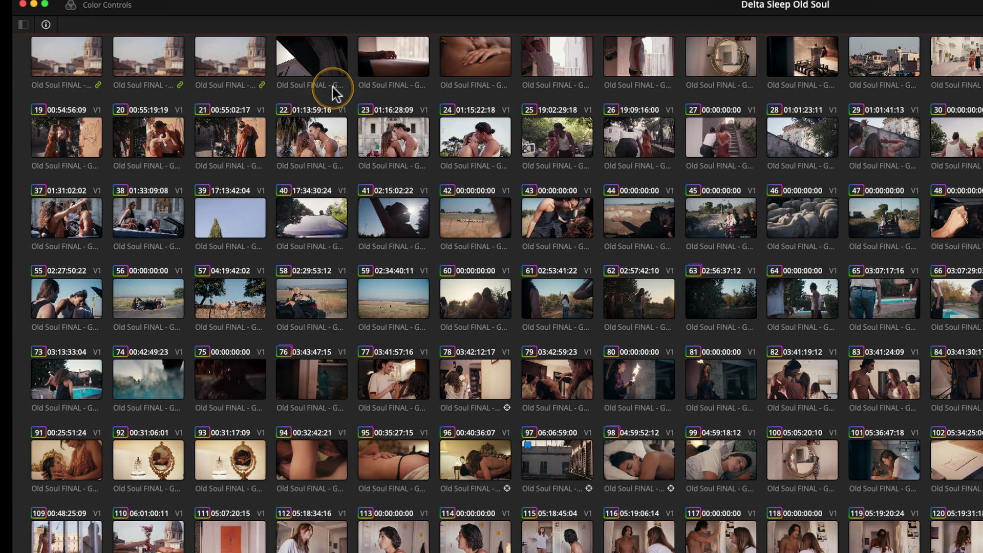
click(46, 26)
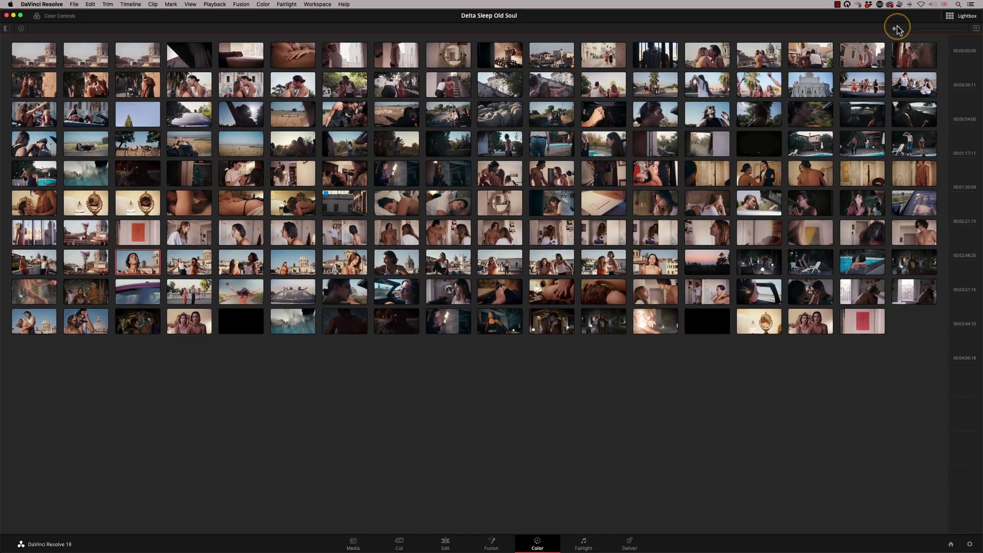
drag(895, 26, 899, 31)
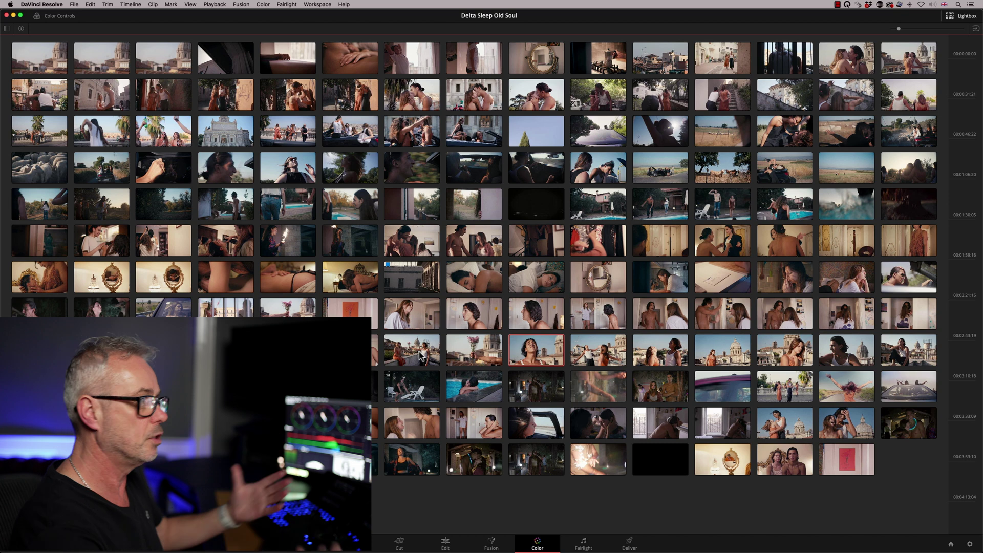
Switch the Lightbox background to black and back to grey, then show the filter list again.
click(540, 457)
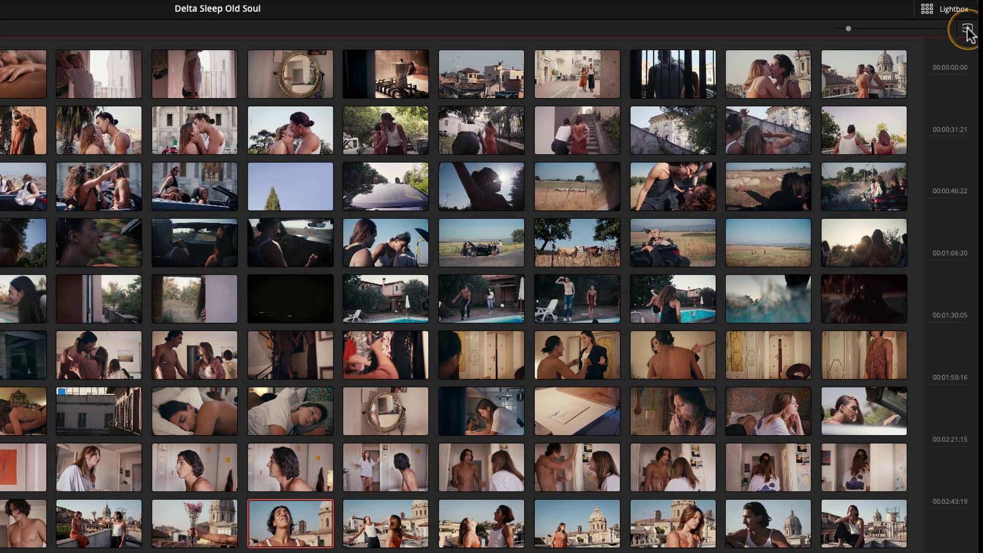
click(967, 30)
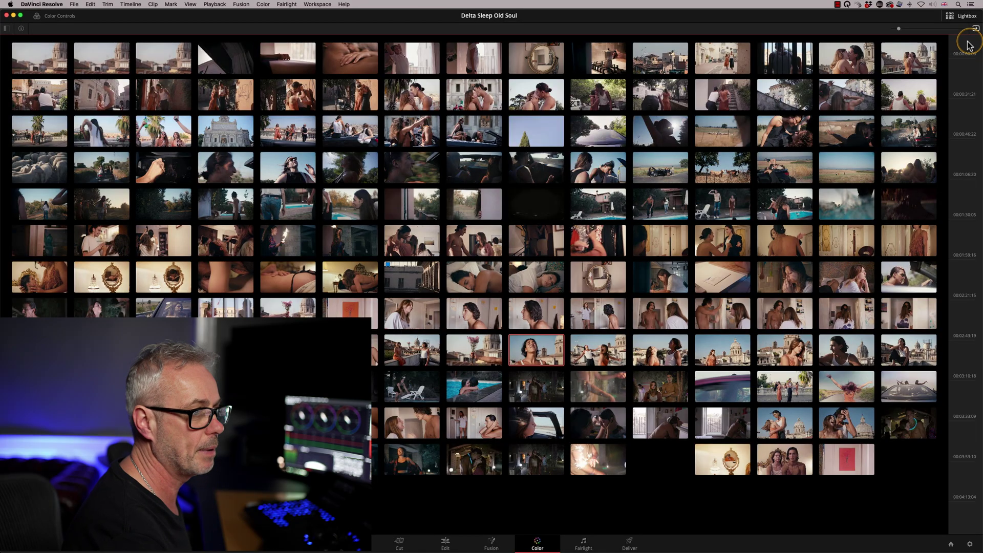
click(976, 29)
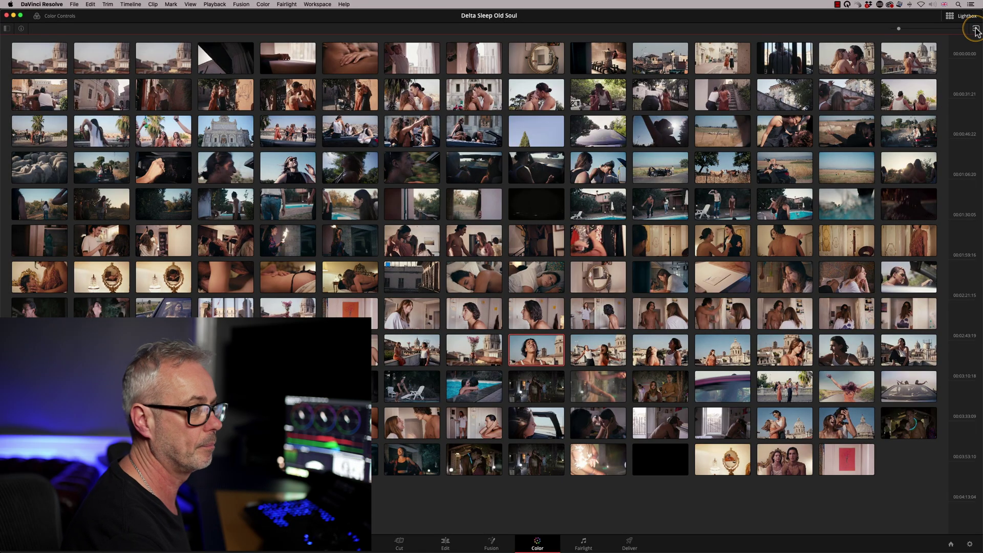
click(6, 28)
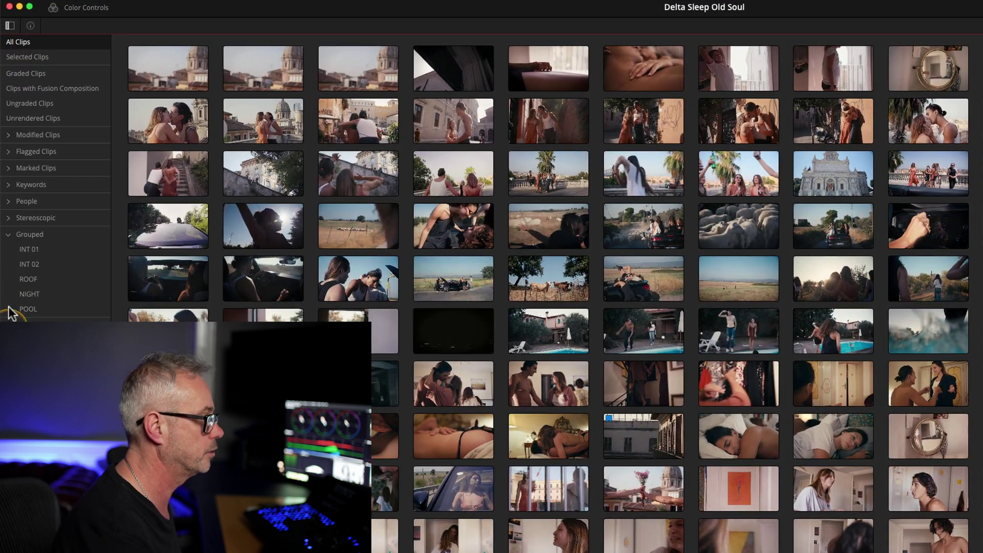
Filter the Lightbox to Ungraded Clips, back to All Clips, then to the INT 01 group.
click(27, 108)
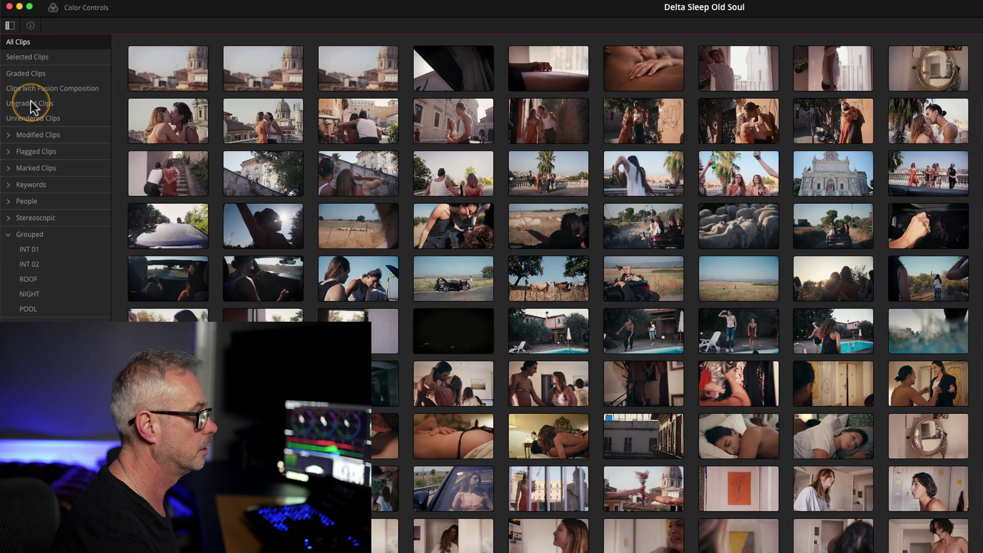
click(31, 102)
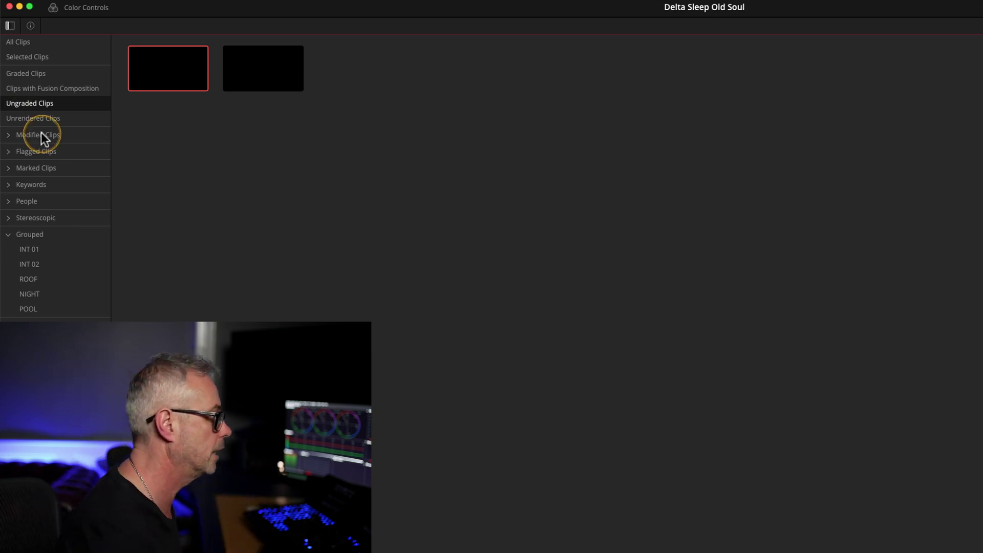
click(20, 42)
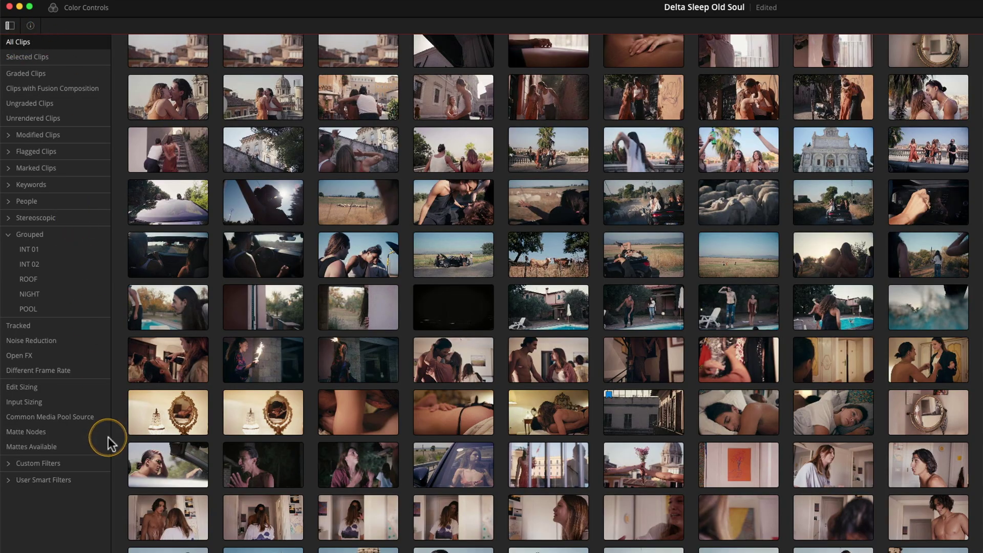
click(29, 251)
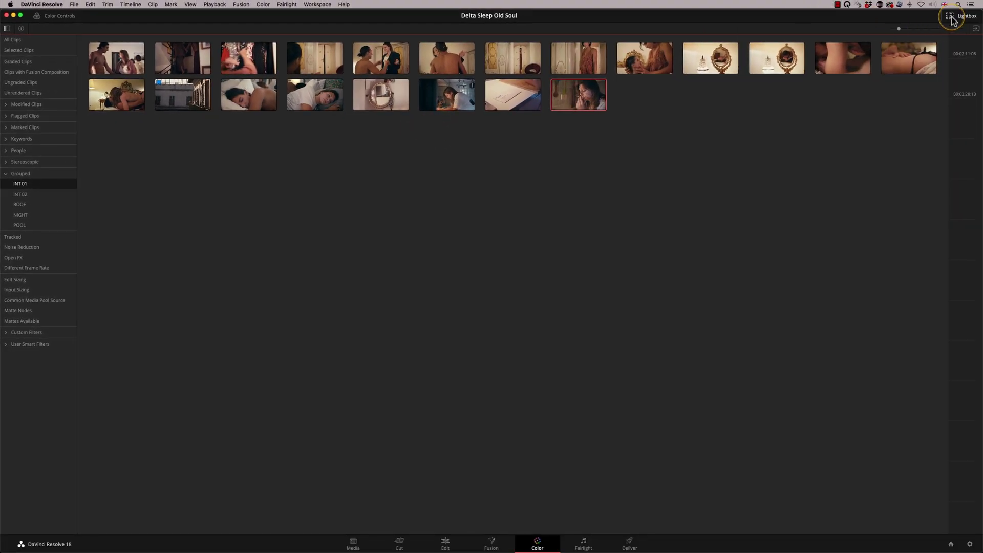
Close and reopen the Lightbox, then filter to INT 02 and then the ROOF group.
click(952, 18)
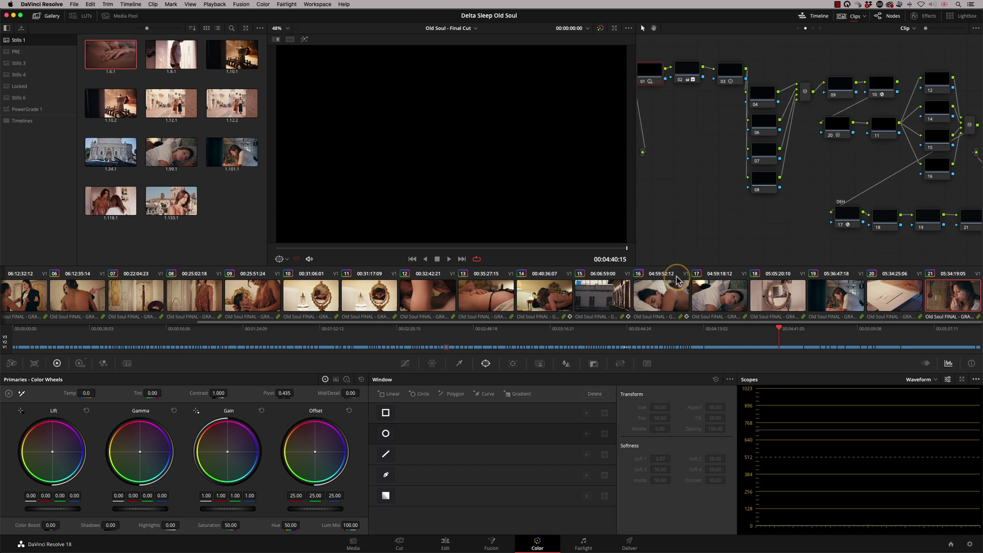
click(949, 15)
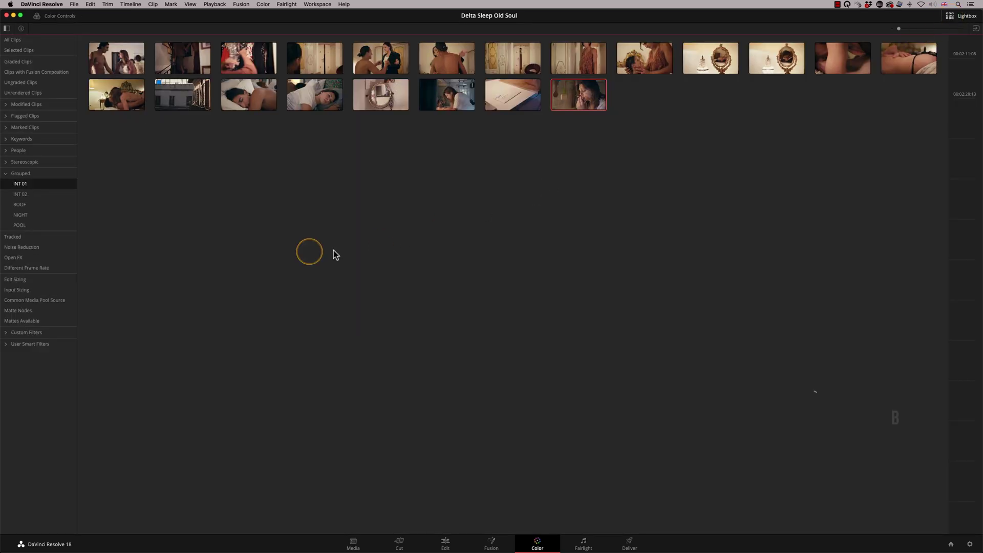
click(23, 195)
click(21, 205)
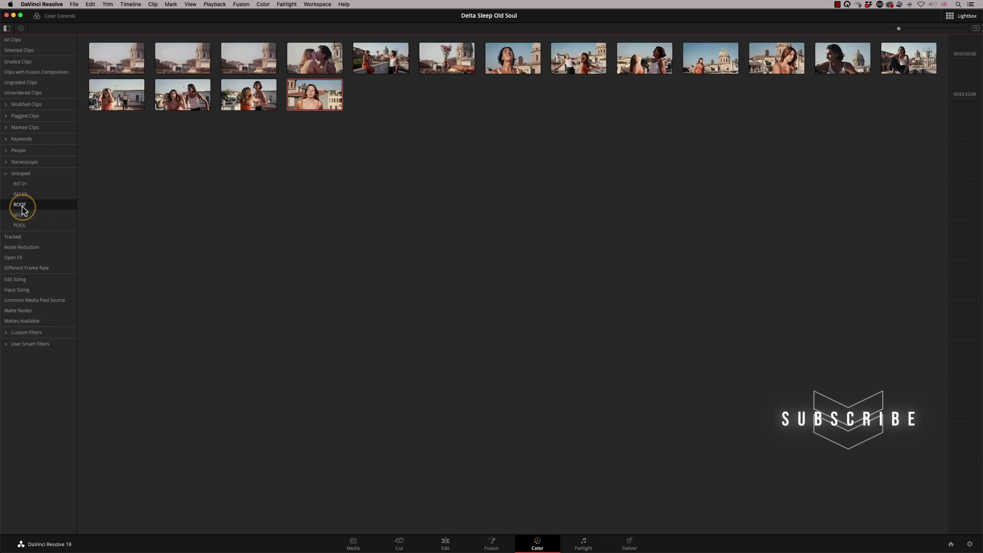
Reset to All Clips, then filter to the 21 clips using Noise Reduction.
click(17, 41)
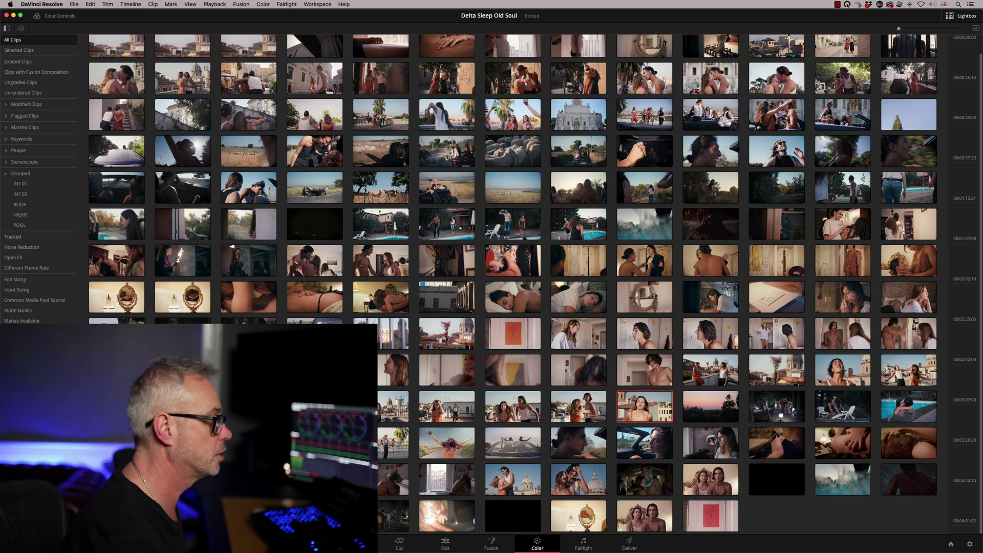
click(30, 248)
click(183, 110)
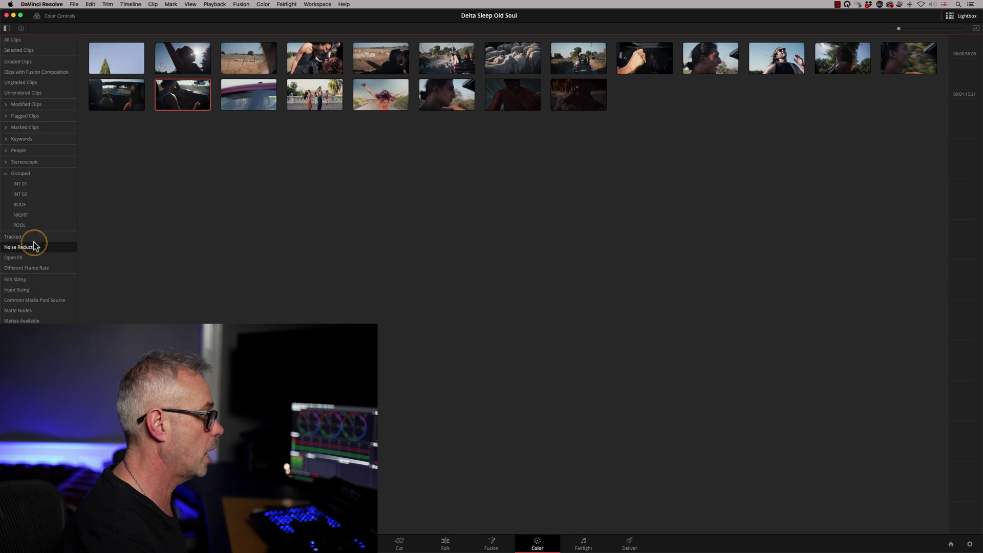
Filter the Lightbox to Tracked, showing the four clips with tracking data.
click(17, 237)
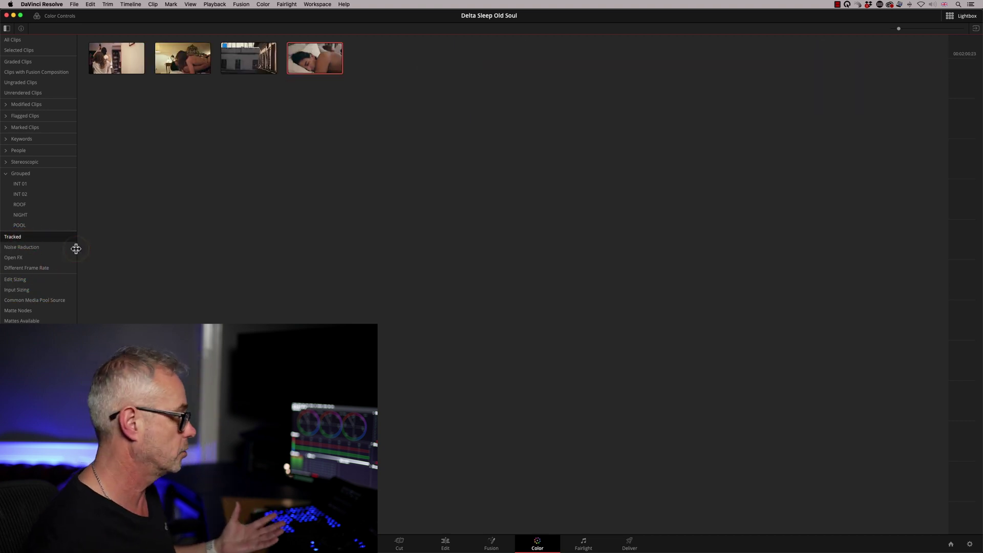